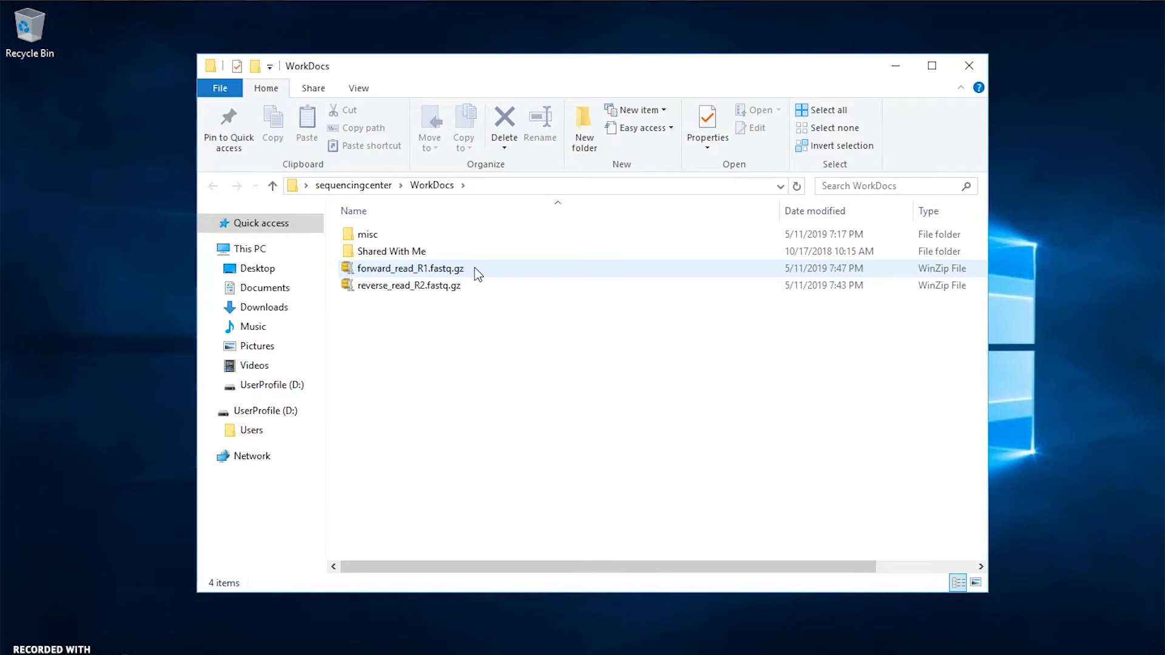
Inspect forward_read_R1.fastq.gz and reverse_read_R2.fastq.gz in the WorkDocs folder, and close the folder window
{"action": "left_click", "coordinate": [447, 293]}
{"action": "left_click", "coordinate": [440, 290]}
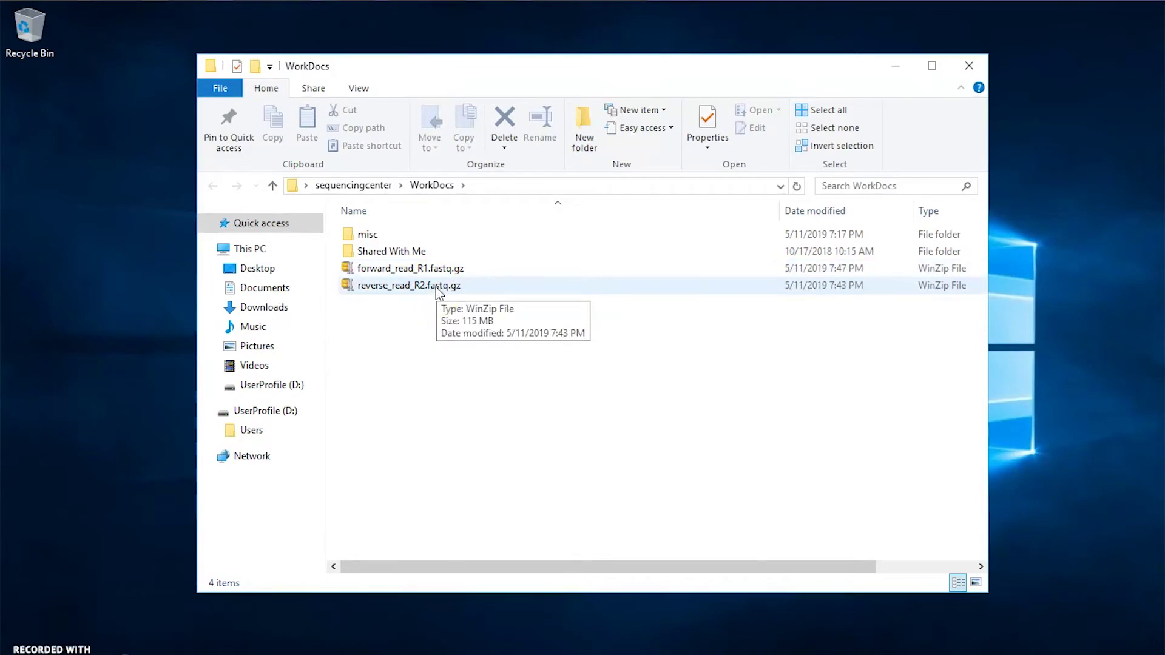
{"action": "left_click", "coordinate": [438, 270]}
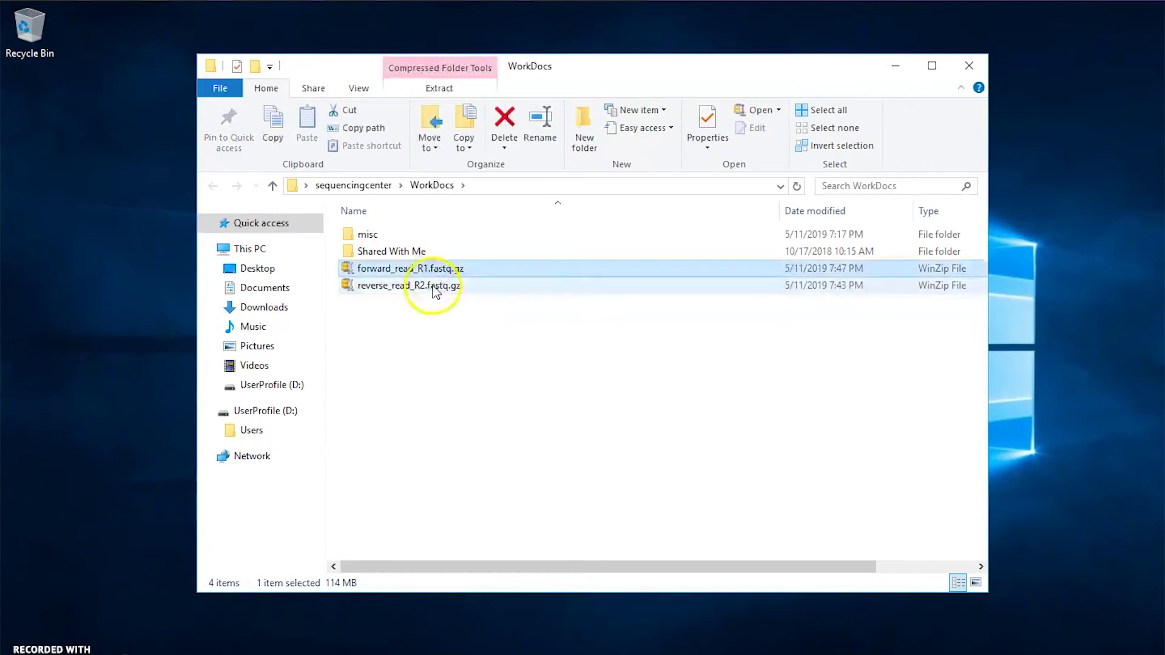
{"action": "left_click", "coordinate": [433, 289]}
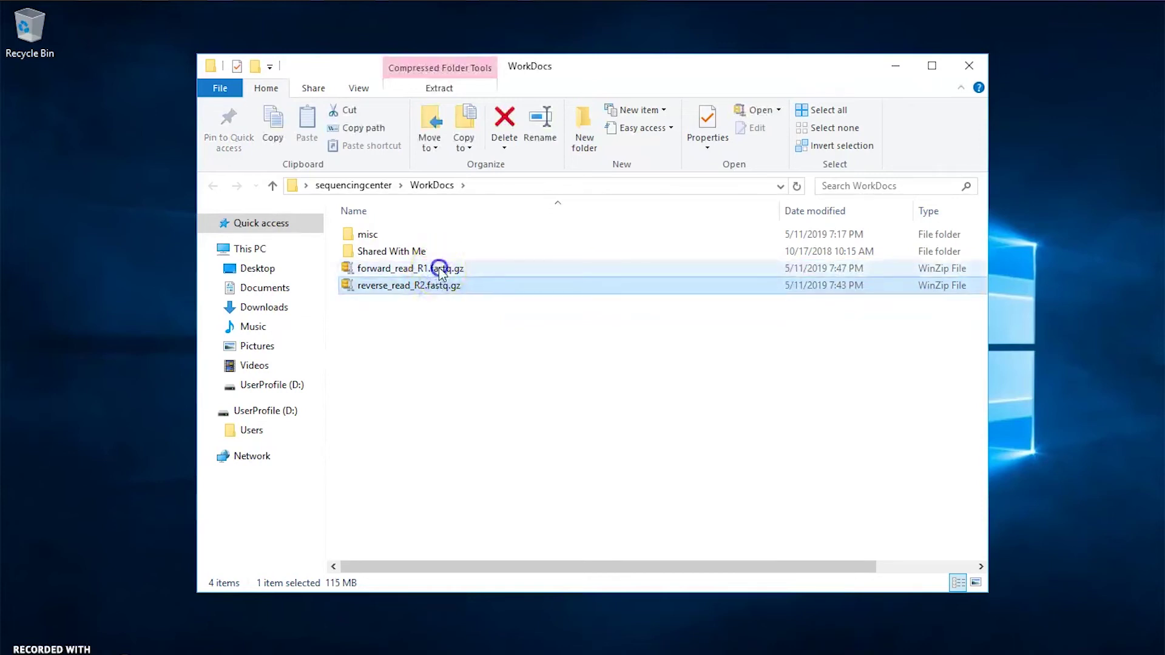
{"action": "left_click", "coordinate": [438, 268]}
{"action": "left_click", "coordinate": [438, 287]}
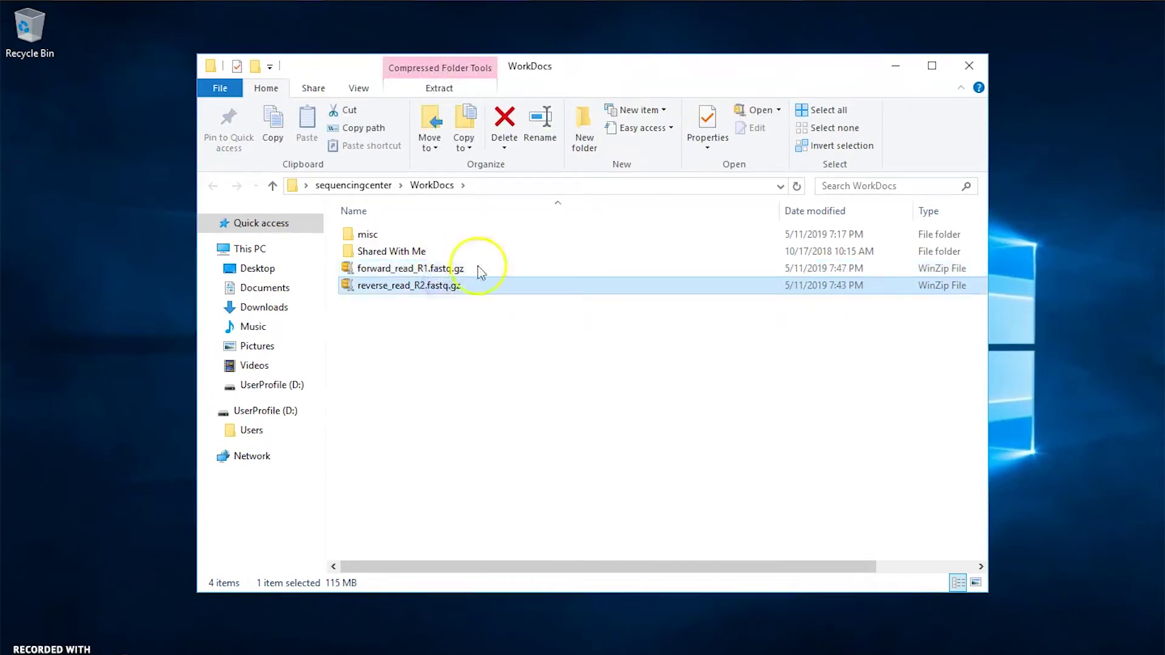
{"action": "left_click", "coordinate": [969, 65]}
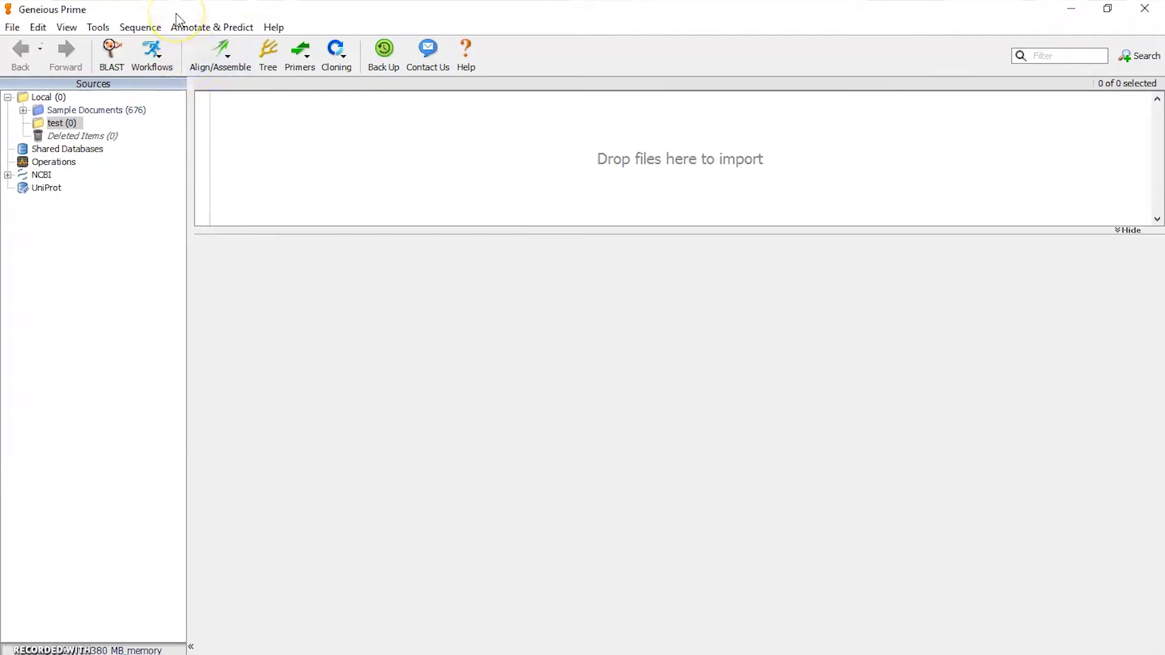
Import forward_read_R1.fastq.gz and reverse_read_R2.fastq.gz together from WorkDocs into the Geneious Prime test folder
{"action": "left_click", "coordinate": [10, 28]}
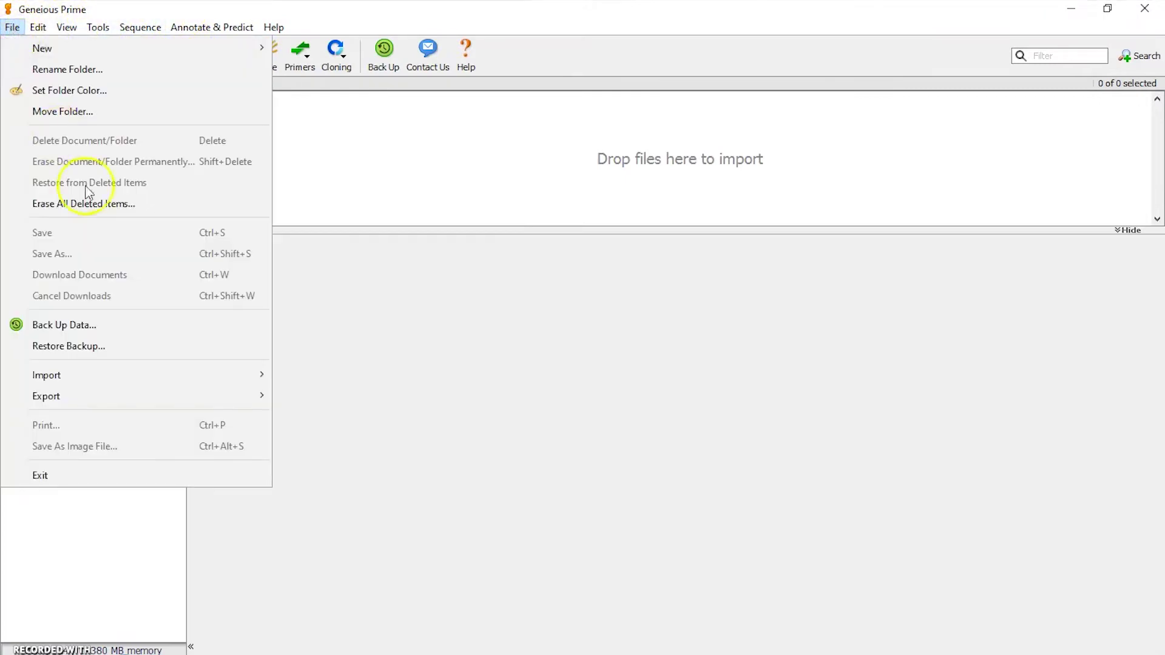
{"action": "mouse_move", "coordinate": [105, 381]}
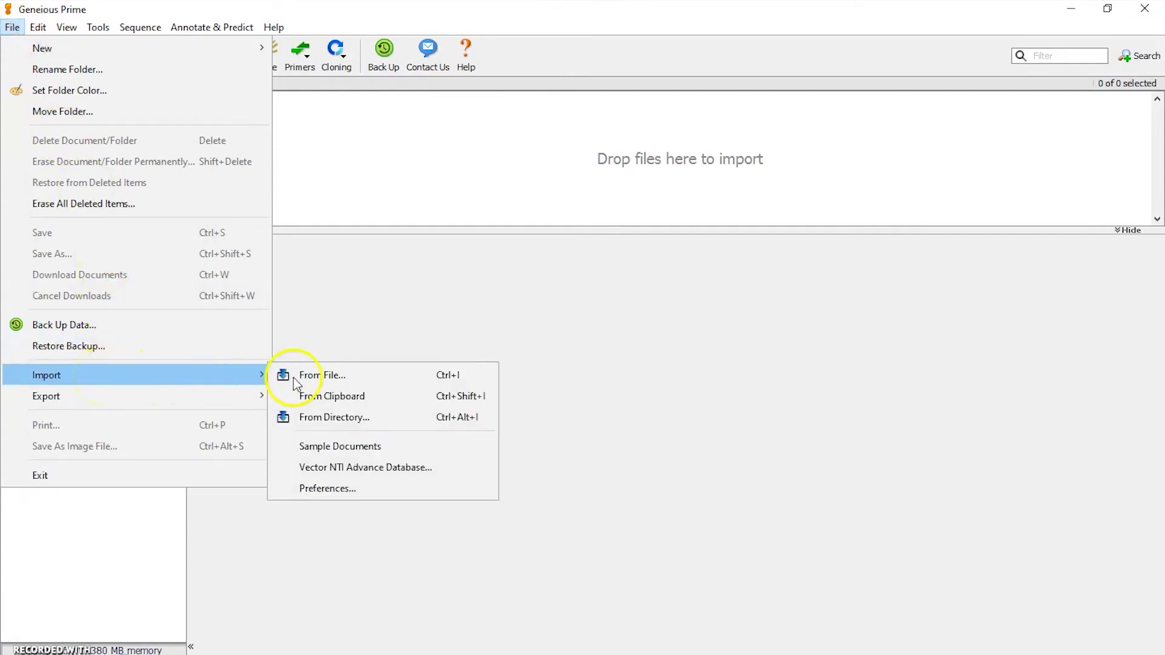
{"action": "left_click", "coordinate": [359, 381]}
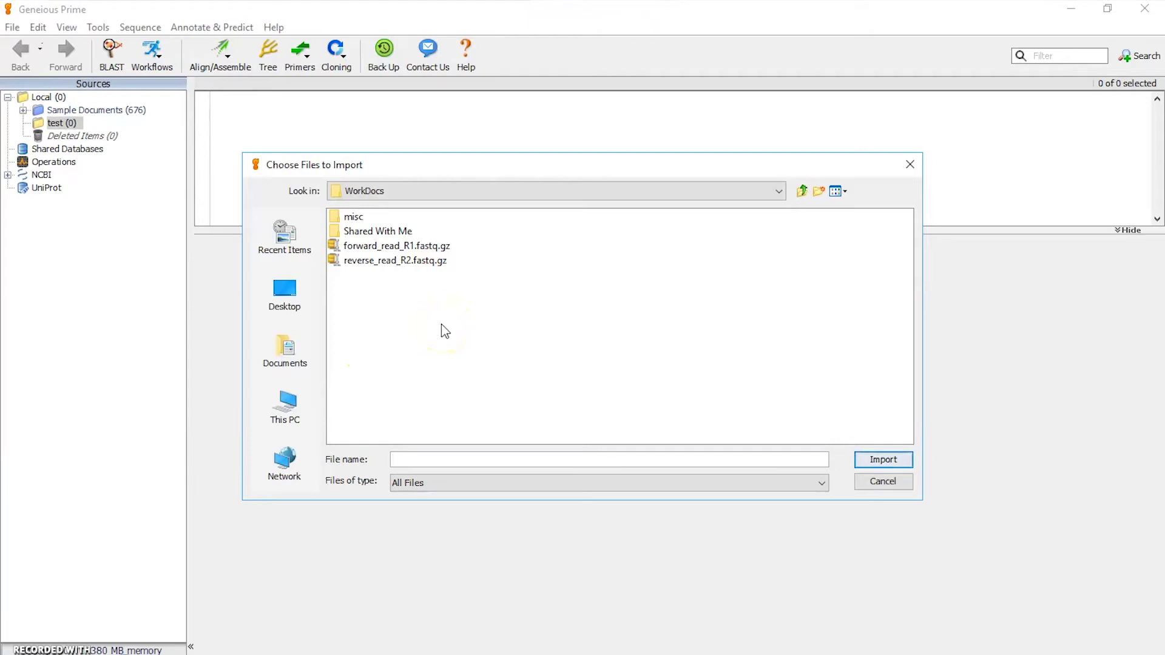
{"action": "left_click", "coordinate": [432, 250]}
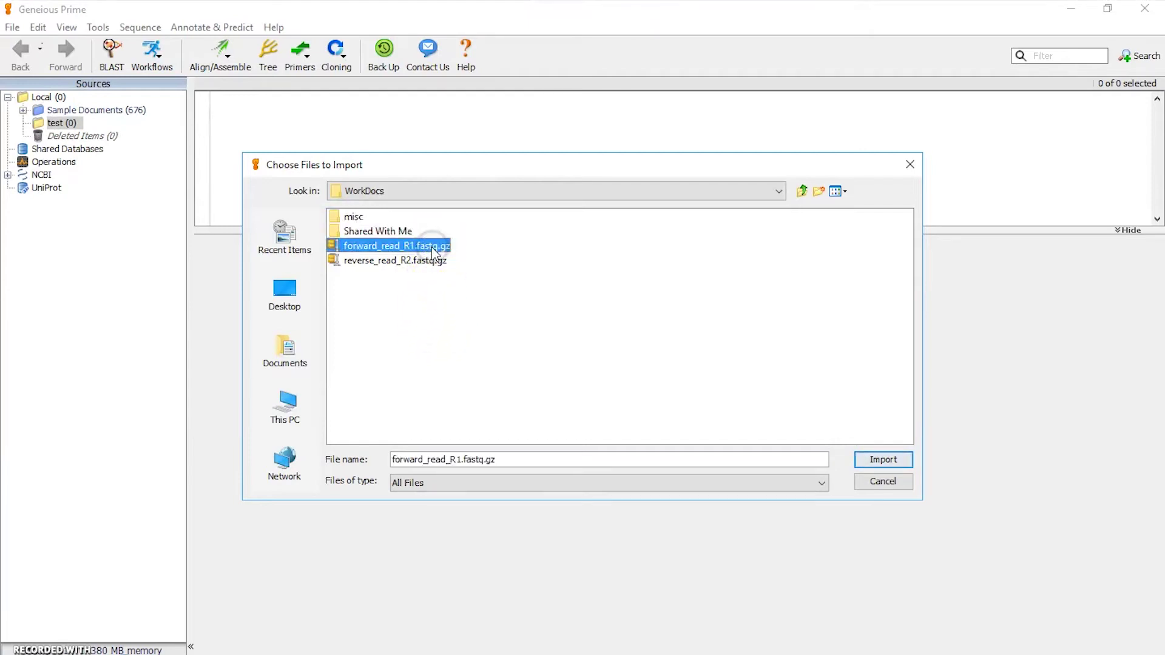
{"action": "left_click", "coordinate": [434, 262], "text": "shift"}
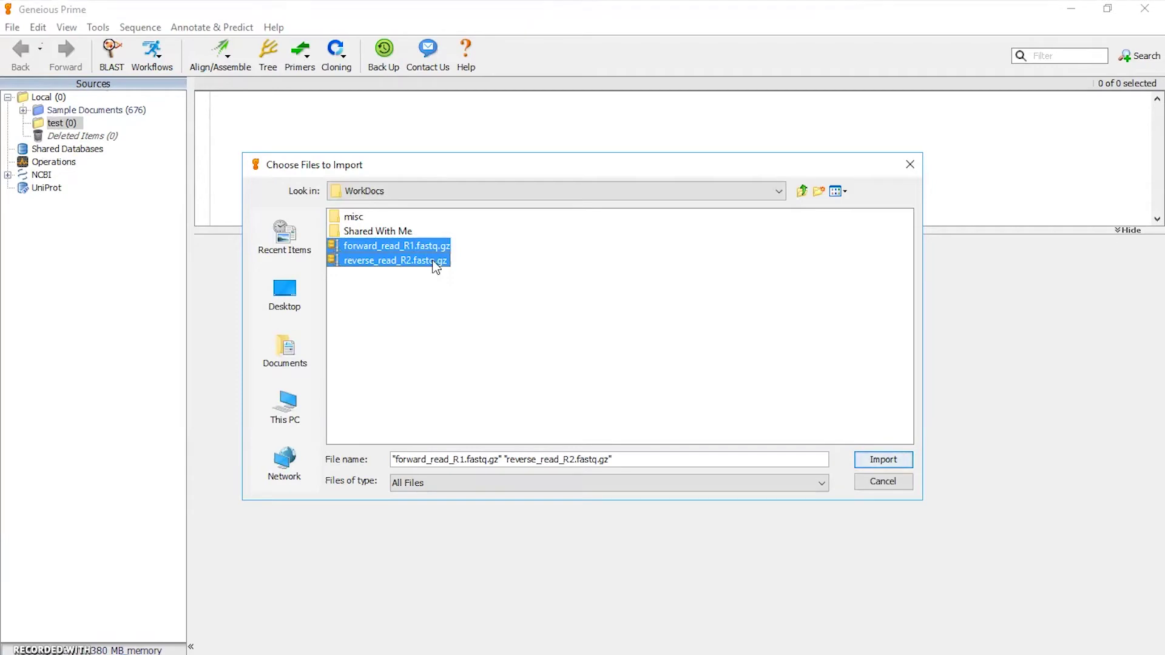
{"action": "left_click", "coordinate": [526, 276]}
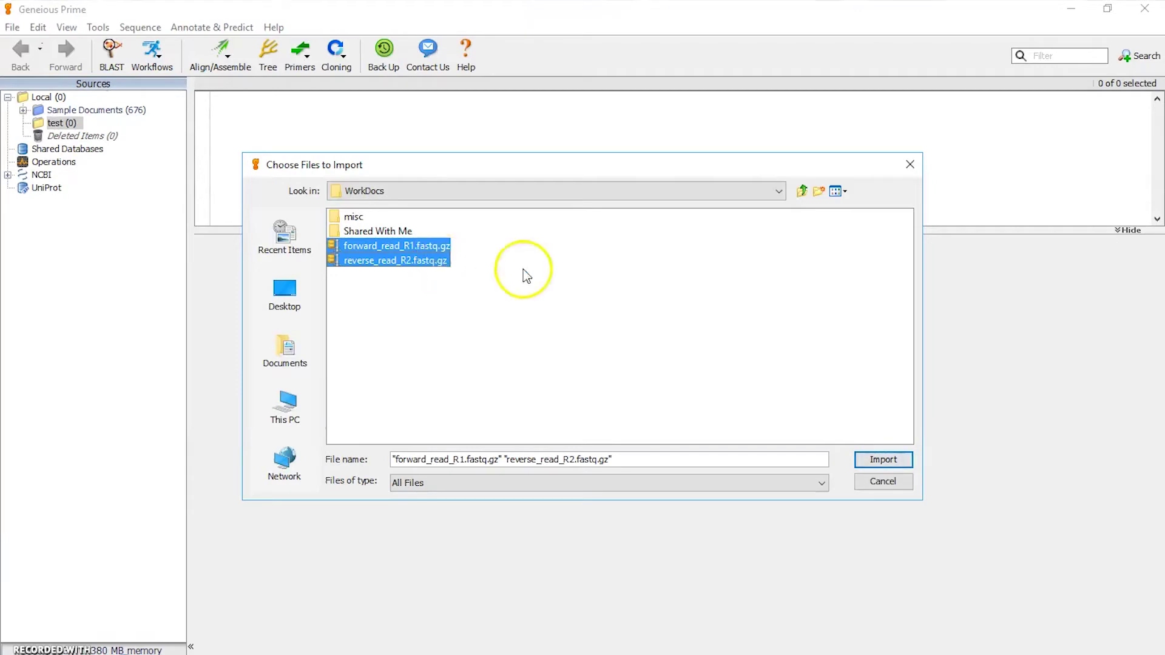
{"action": "left_click", "coordinate": [883, 460]}
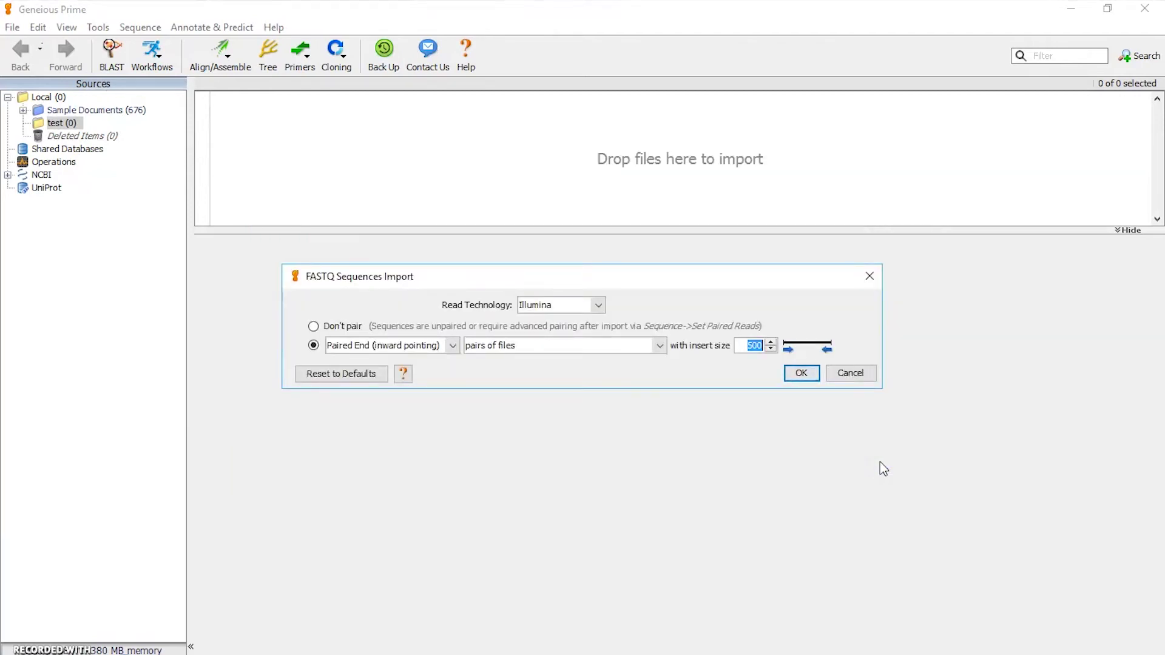
Reset the FASTQ import options to their defaults and choose Illumina as the read technology
{"action": "left_click", "coordinate": [676, 472]}
{"action": "left_click", "coordinate": [335, 376]}
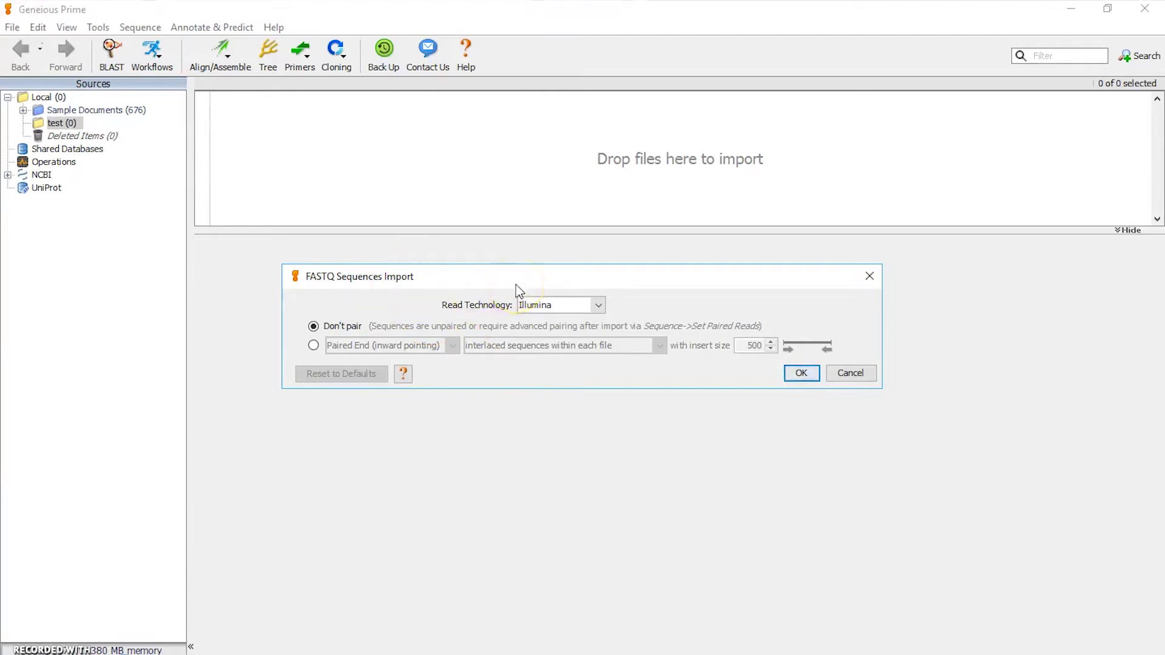
{"action": "left_click", "coordinate": [598, 306]}
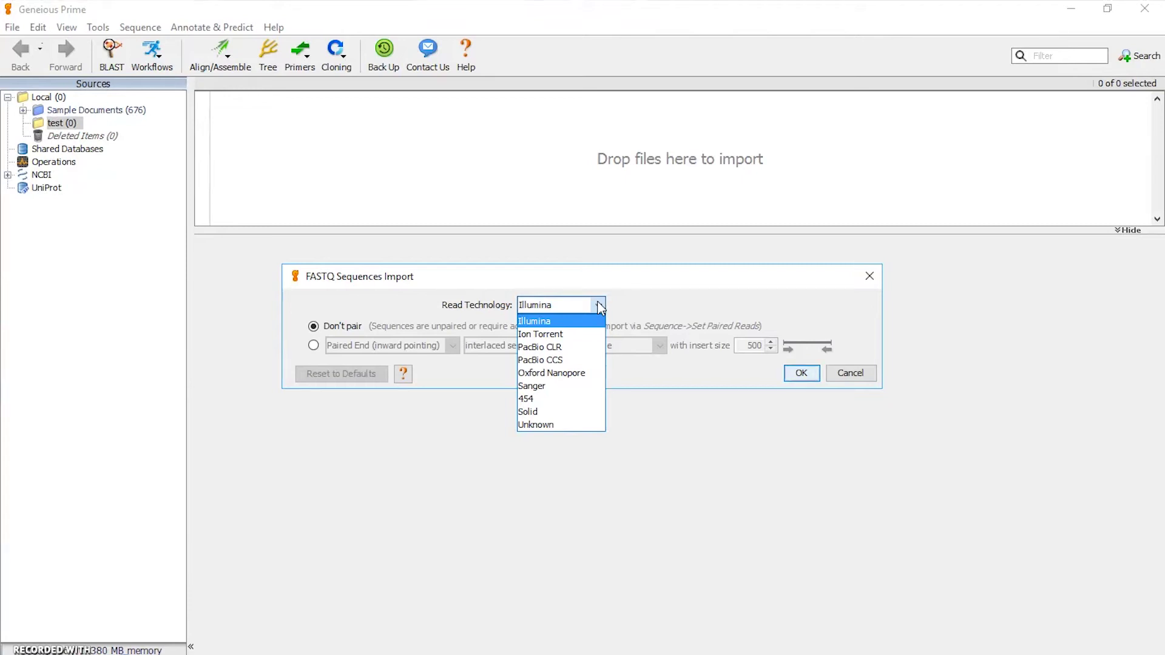
{"action": "left_click", "coordinate": [572, 323]}
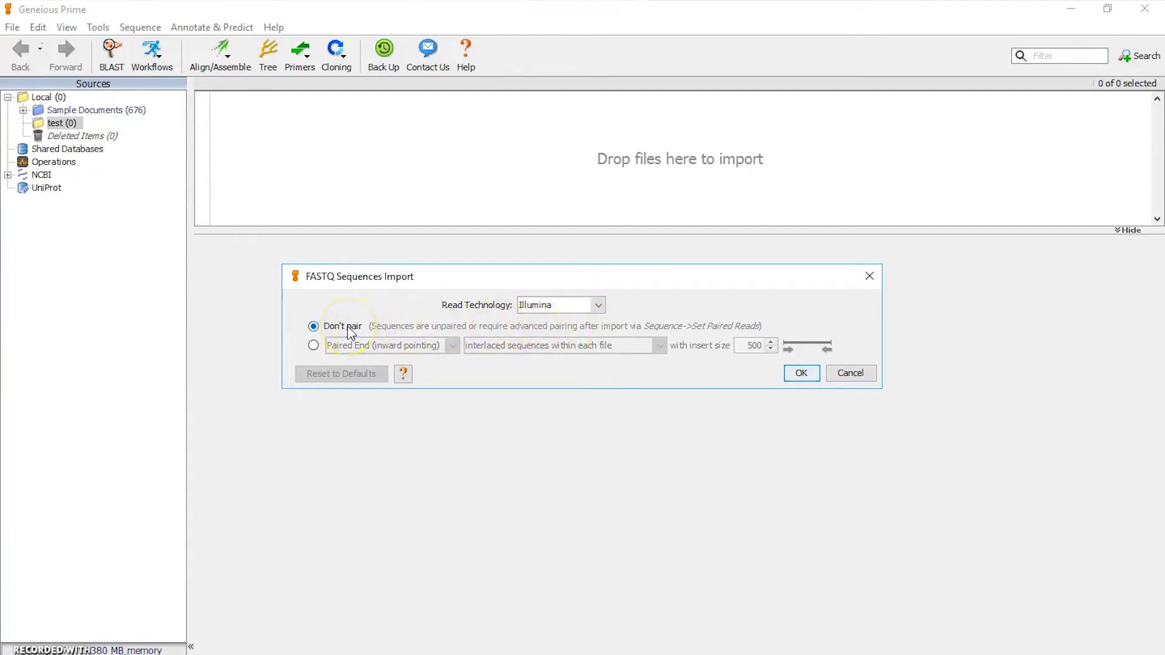
Pair the reads as Paired End (inward pointing) using pairs of files, and run the FASTQ import
{"action": "left_click", "coordinate": [313, 346]}
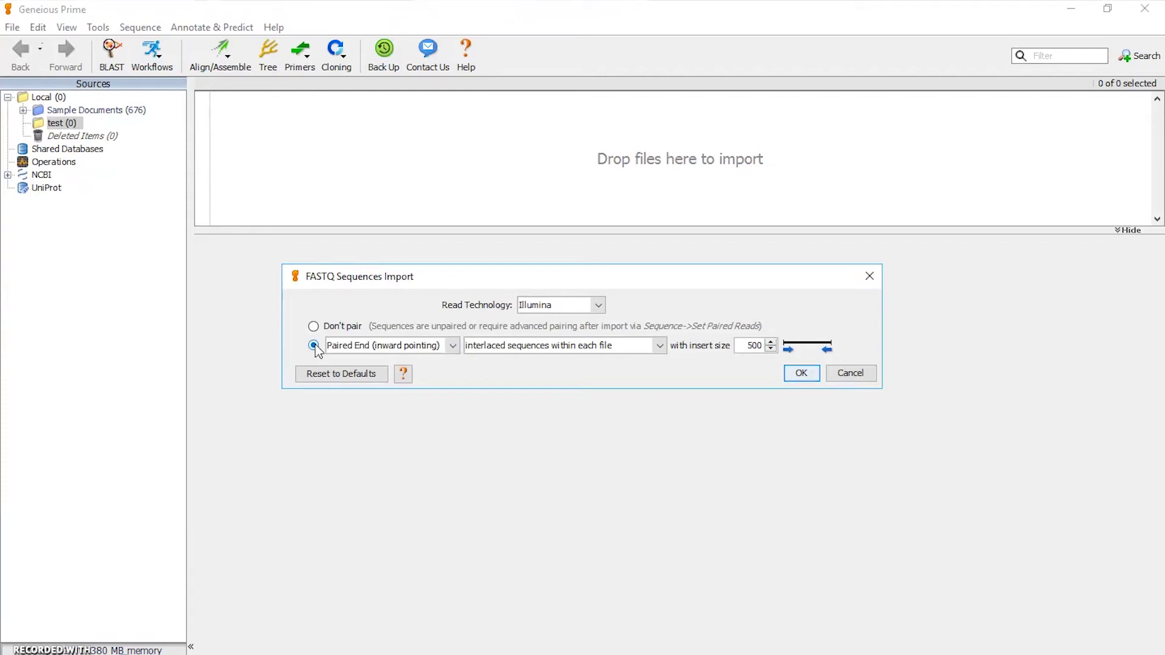
{"action": "left_click", "coordinate": [452, 346]}
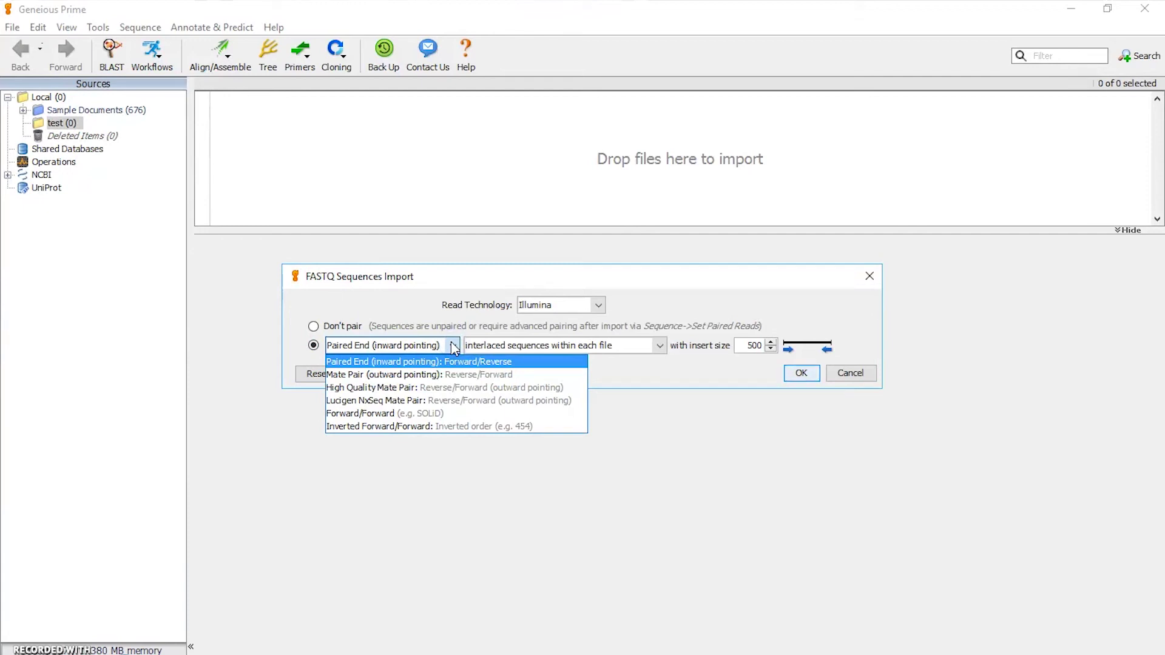
{"action": "left_click", "coordinate": [439, 344]}
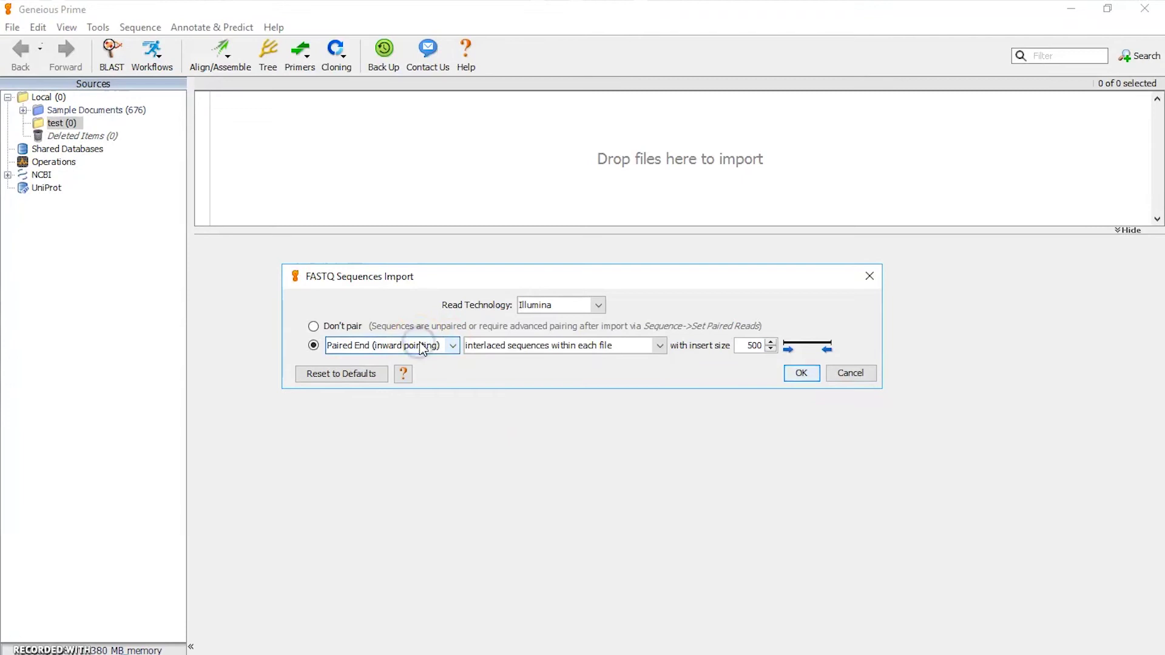
{"action": "left_click", "coordinate": [660, 345]}
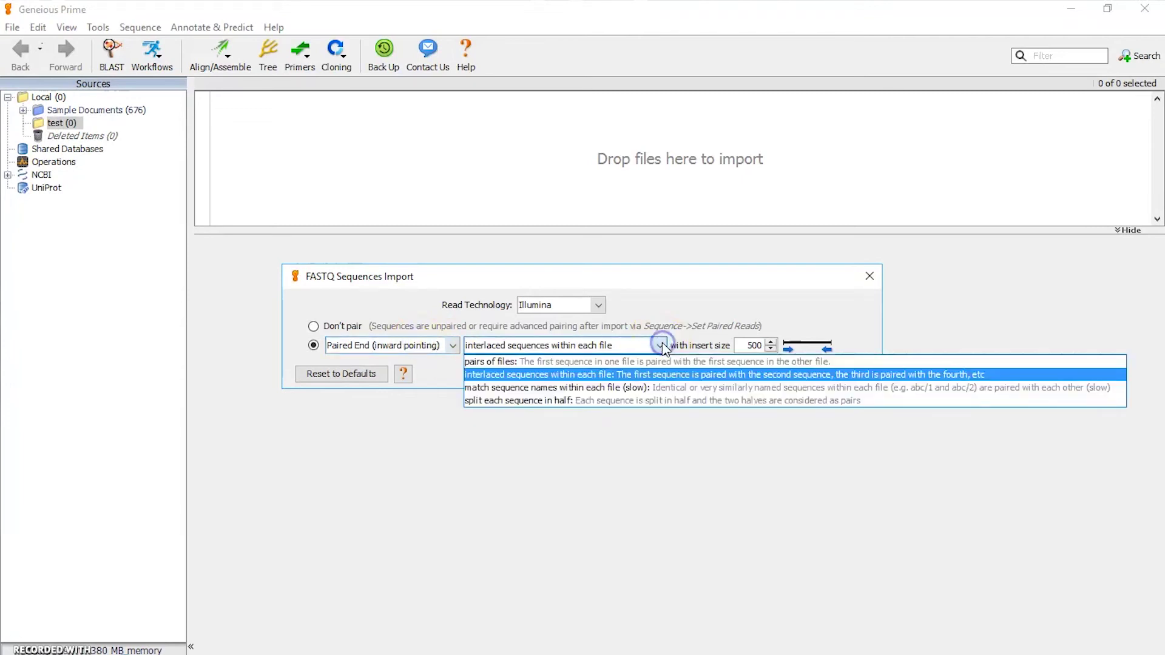
{"action": "left_click", "coordinate": [499, 362]}
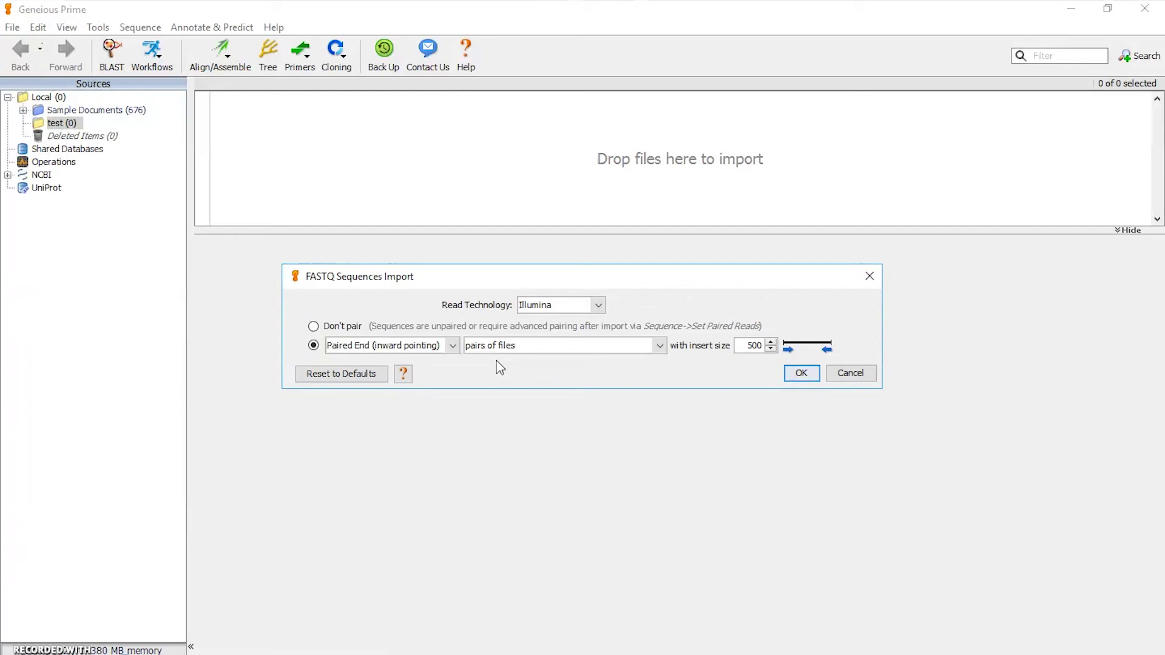
{"action": "left_click", "coordinate": [745, 371]}
{"action": "left_click", "coordinate": [801, 373]}
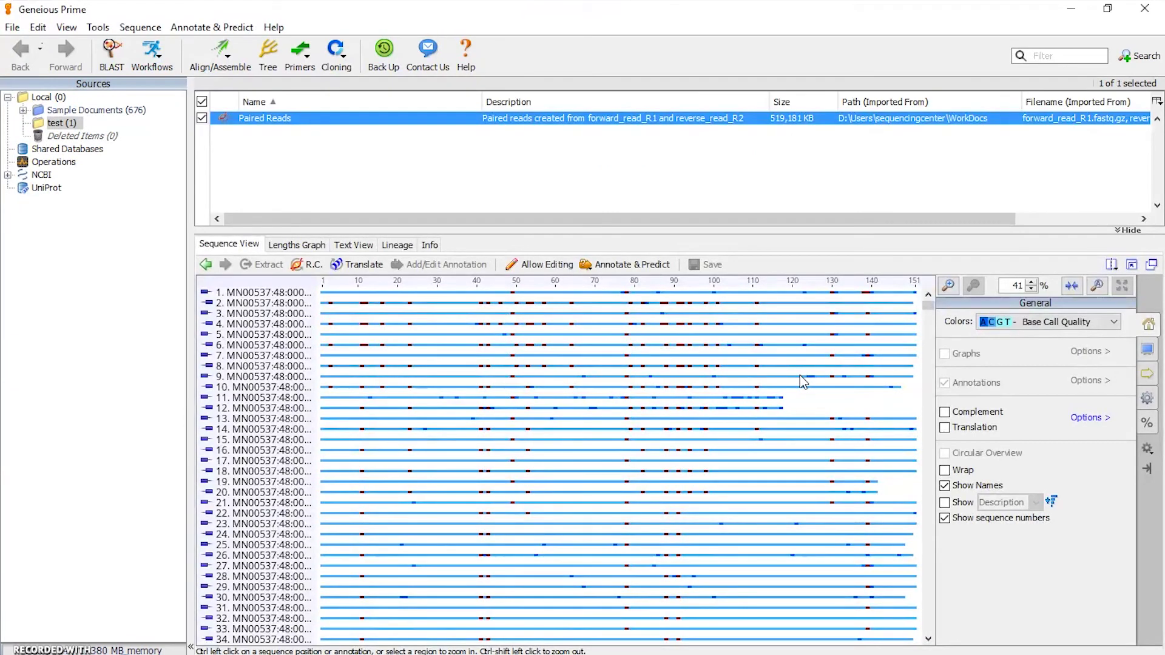
Deselect and reselect the imported Paired Reads document, and show its reads in the Sequence View
{"action": "left_click", "coordinate": [202, 119]}
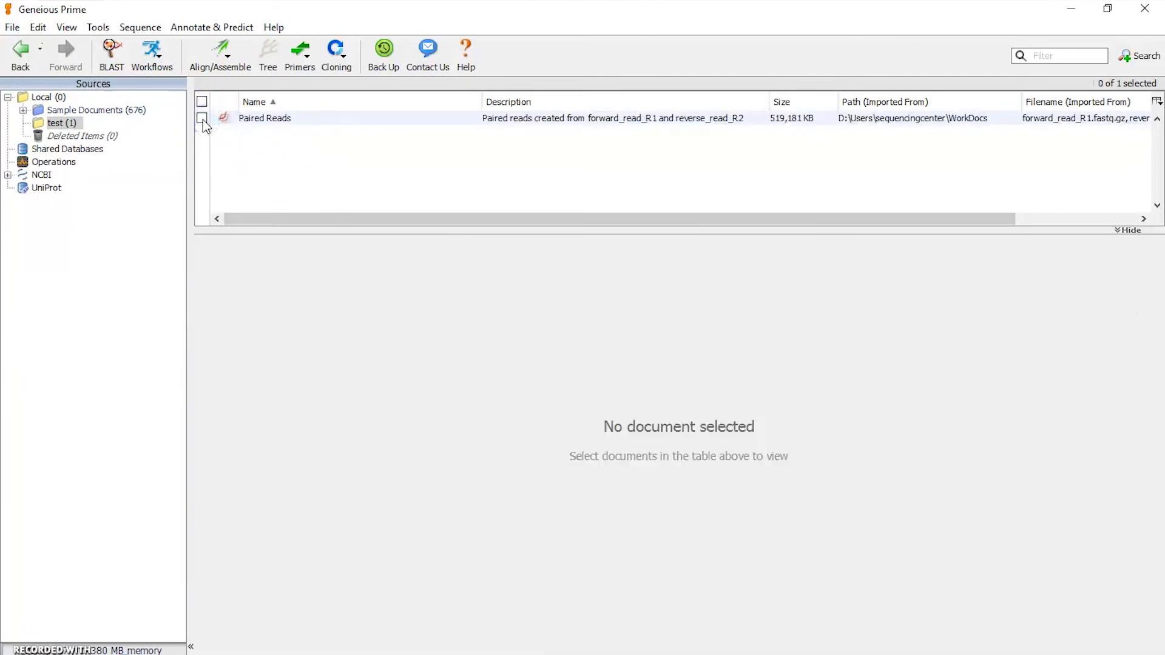
{"action": "left_click", "coordinate": [203, 119]}
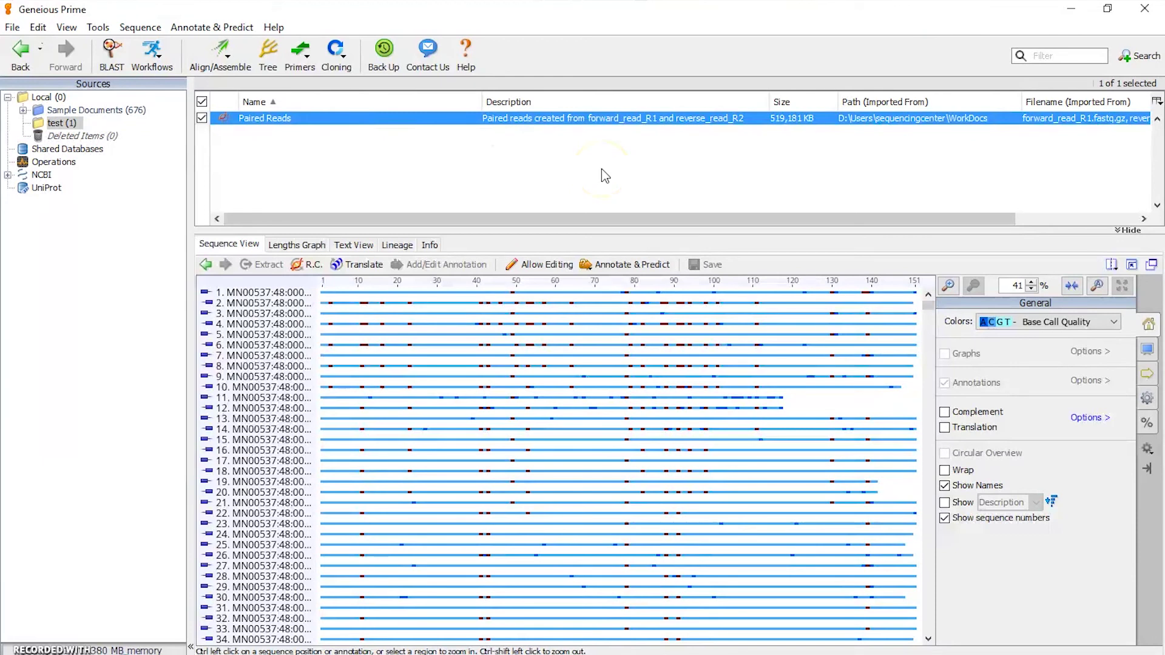
{"action": "left_click", "coordinate": [668, 176]}
{"action": "left_click", "coordinate": [827, 137]}
{"action": "left_click", "coordinate": [230, 250]}
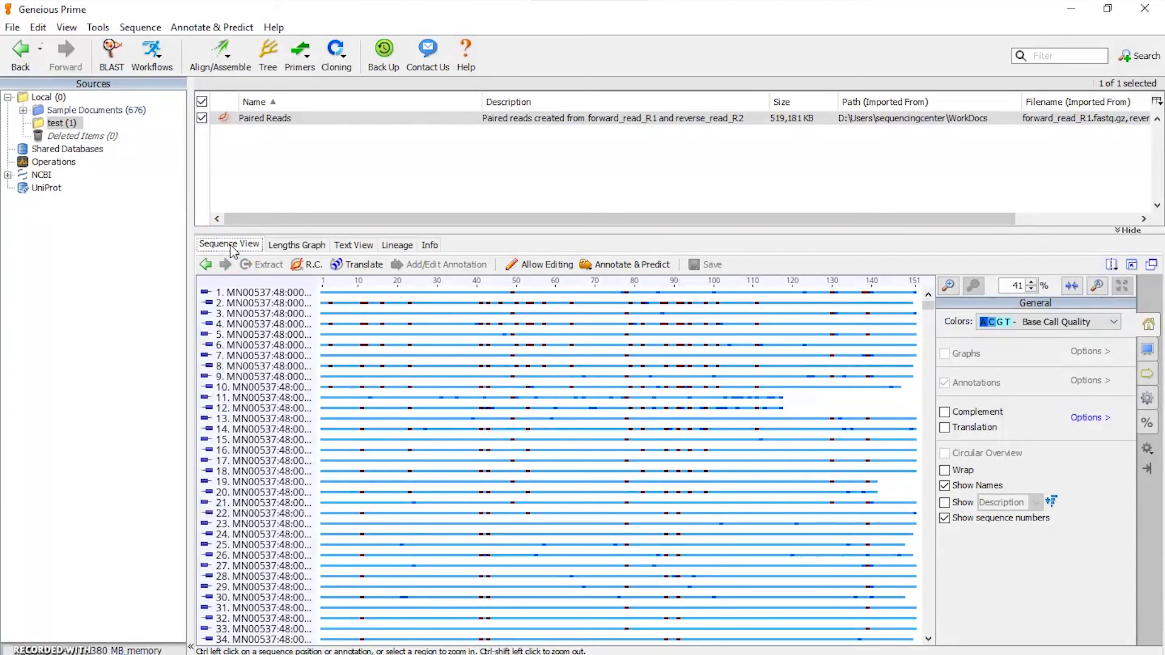
Examine how the first two reads are paired, and check the read list through to its last entry and back
{"action": "left_click", "coordinate": [206, 290]}
{"action": "mouse_move", "coordinate": [206, 294]}
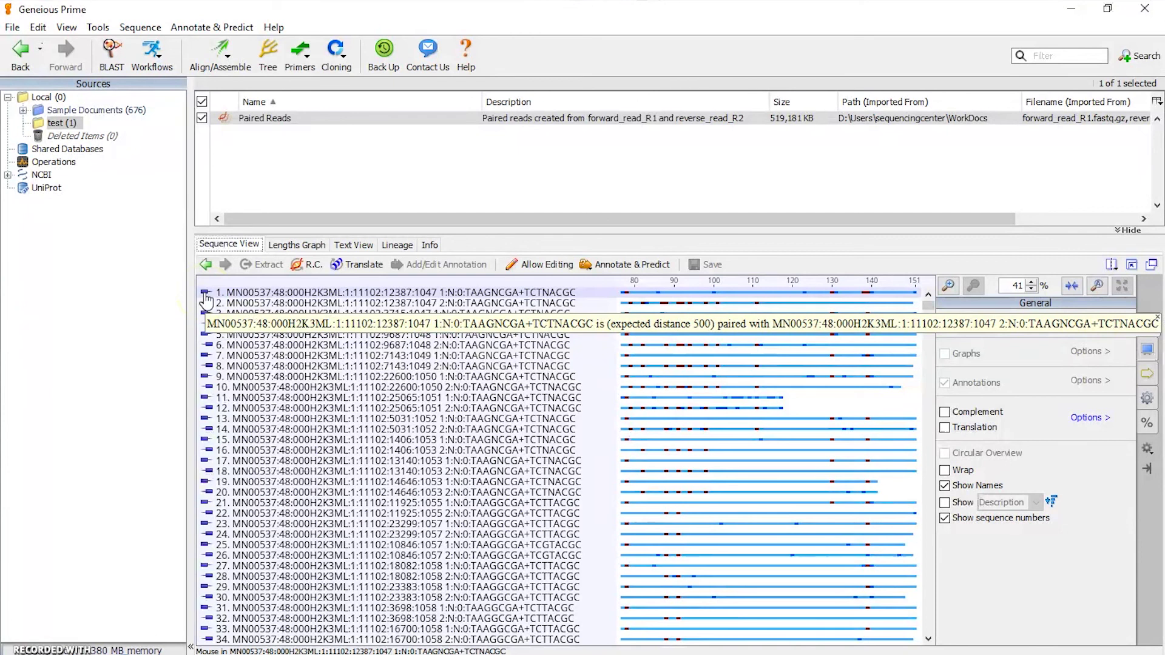
{"action": "left_click", "coordinate": [207, 297]}
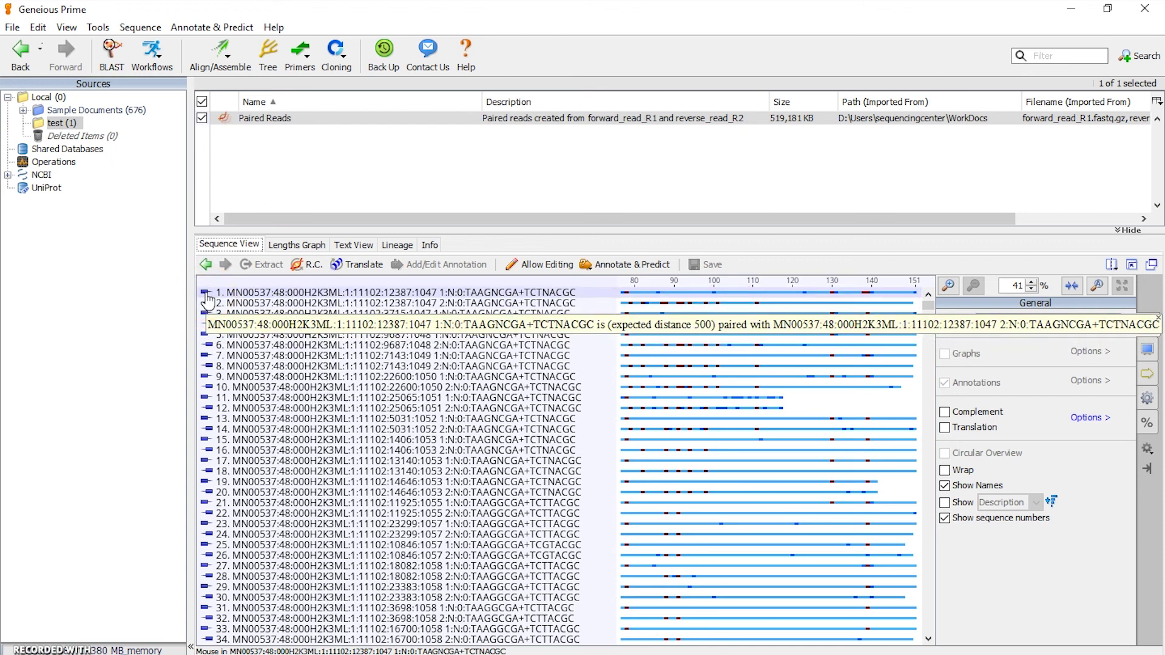
{"action": "left_click", "coordinate": [210, 305]}
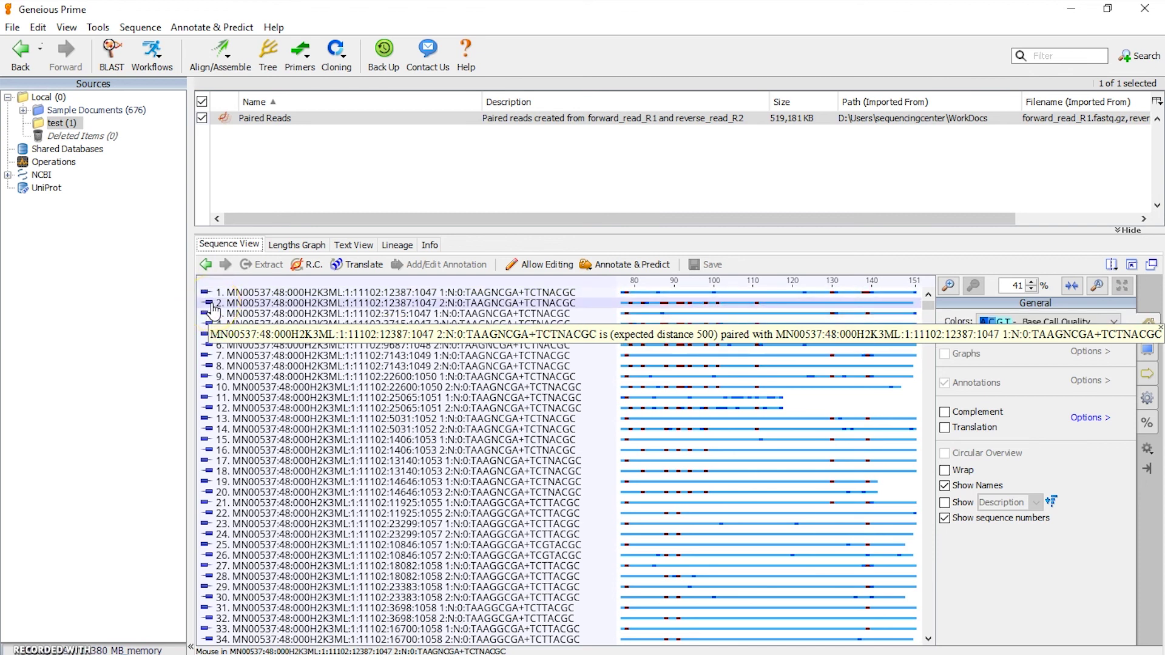
{"action": "left_click", "coordinate": [228, 295]}
{"action": "left_click", "coordinate": [228, 304]}
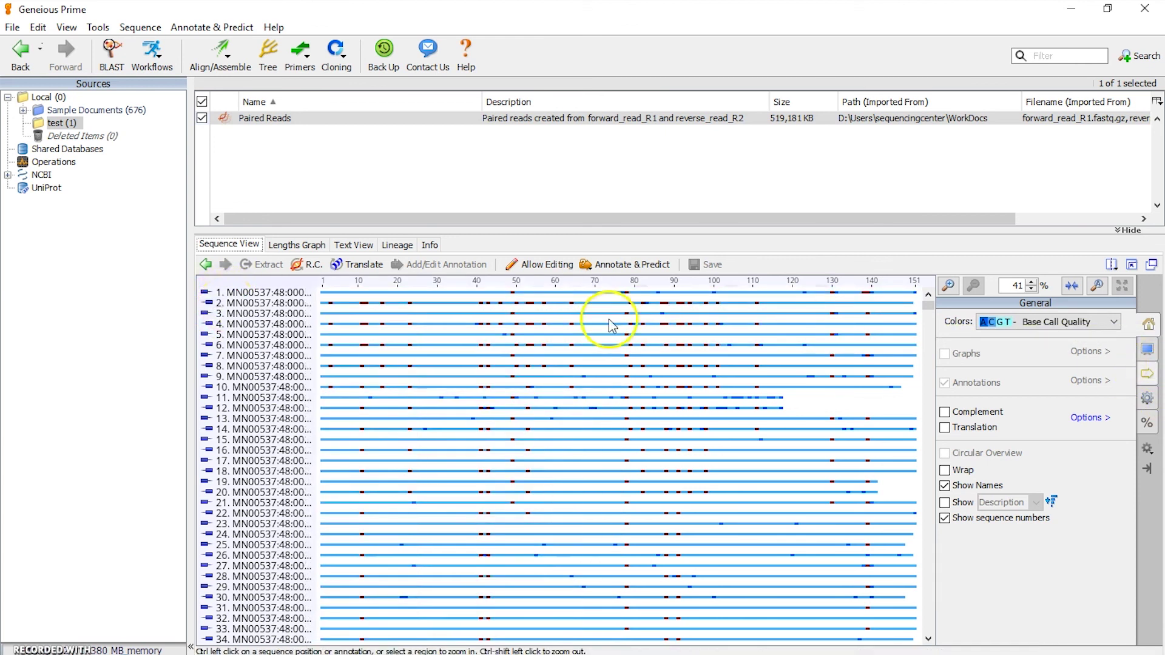
{"action": "left_click", "coordinate": [583, 313]}
{"action": "left_click", "coordinate": [205, 296]}
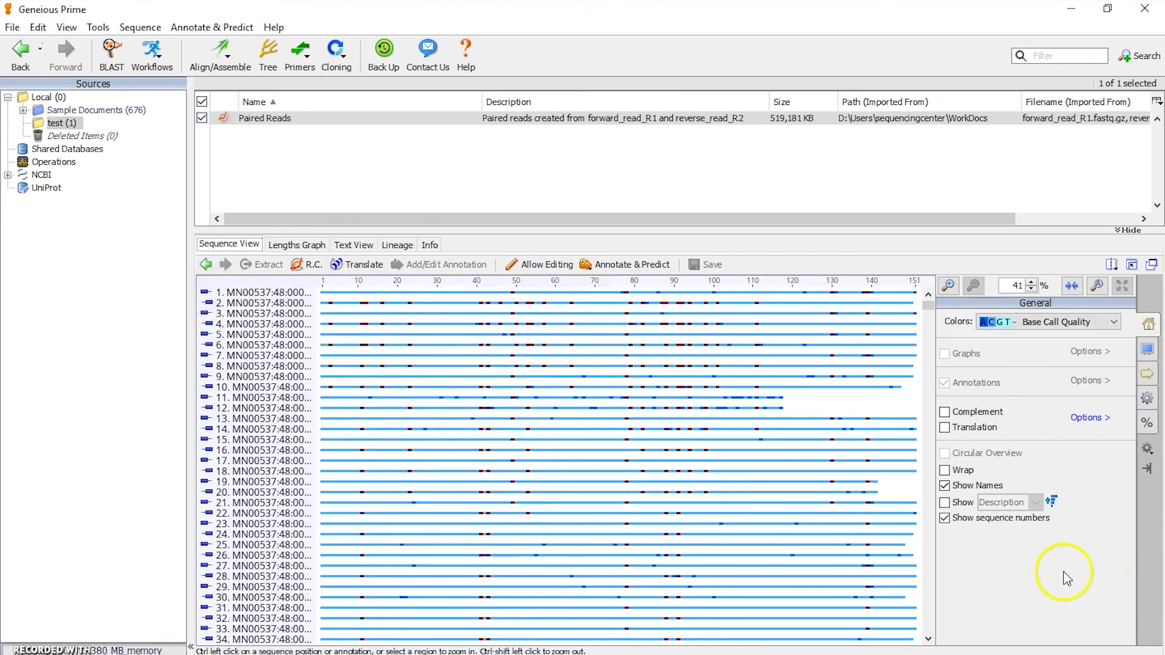
{"action": "left_click_drag", "start_coordinate": [926, 307], "coordinate": [926, 636]}
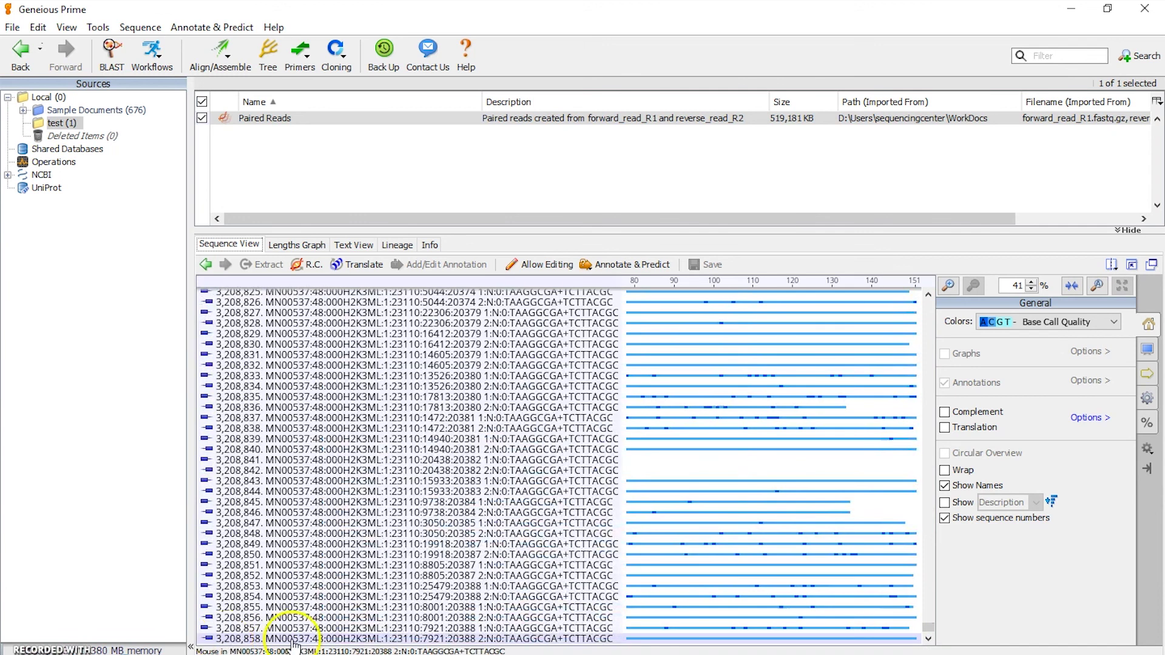
{"action": "left_click_drag", "start_coordinate": [932, 592], "coordinate": [944, 273]}
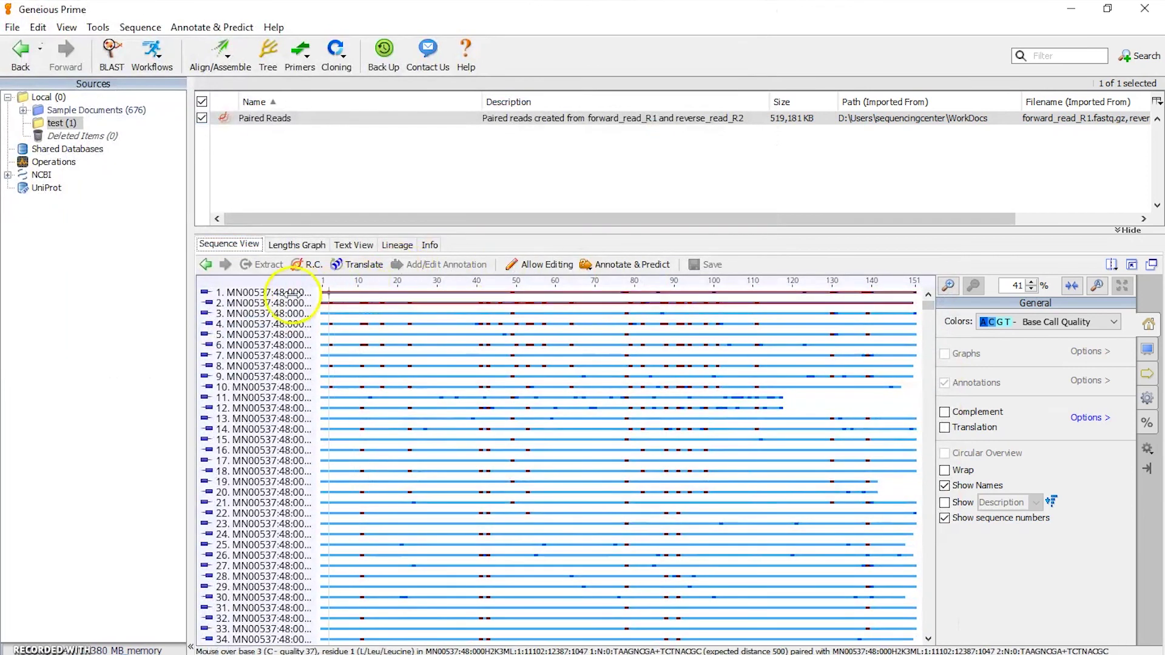